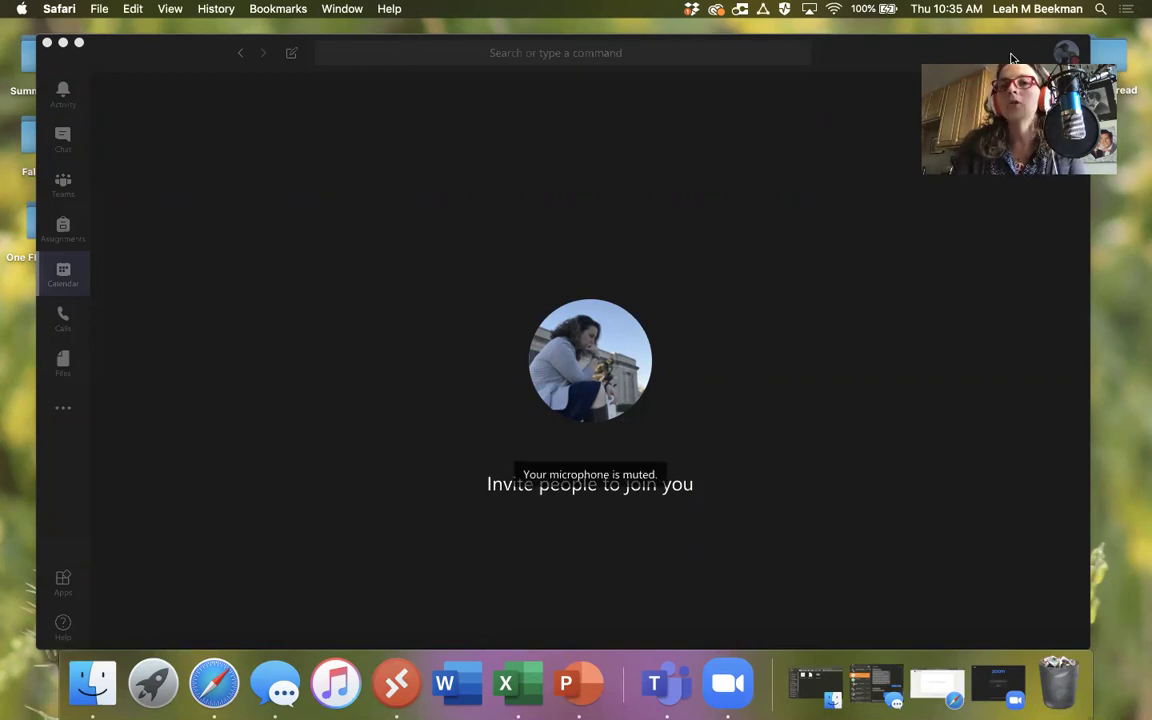
# - Present Week four.pptx from the PowerPoint files in the Teams meeting's sharing options, and stop presenting it
pyautogui.click(873, 55)
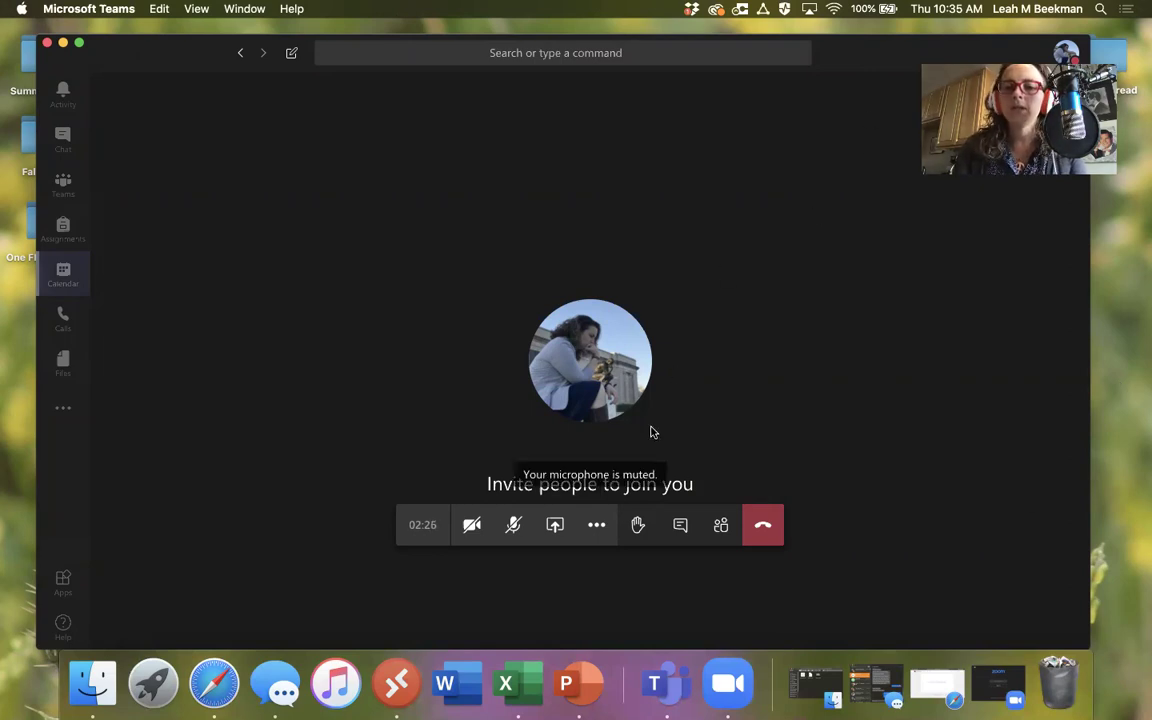
pyautogui.click(555, 528)
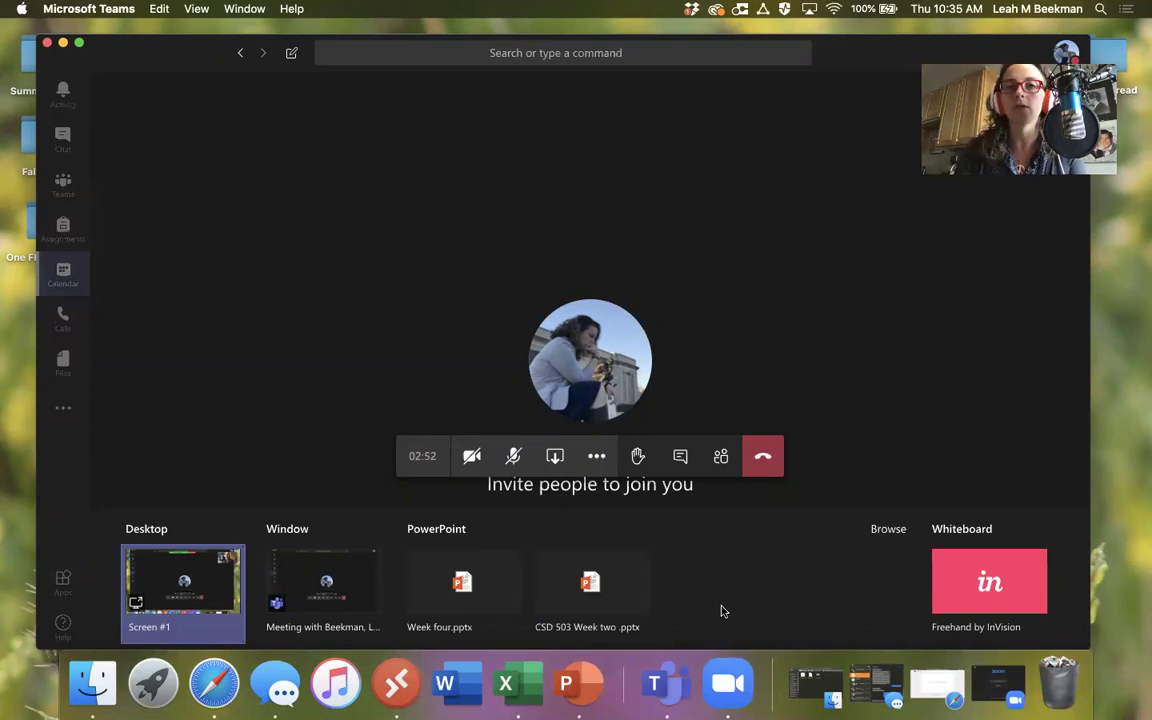
pyautogui.click(481, 617)
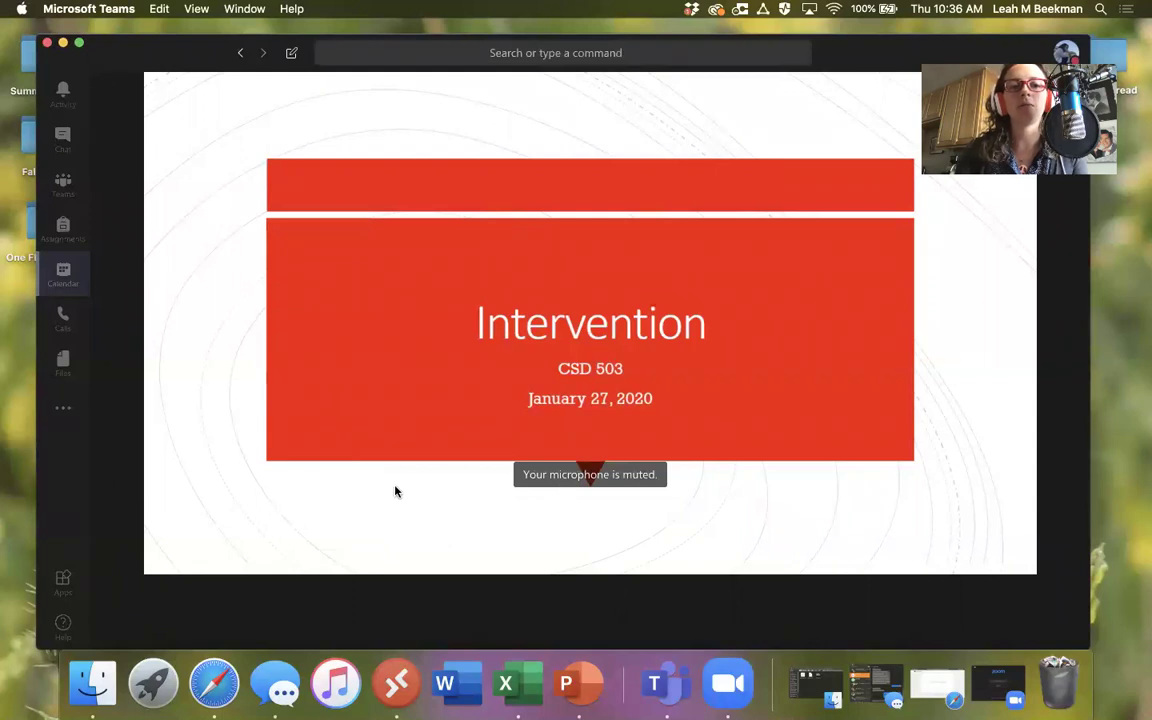
pyautogui.moveTo(255, 545)
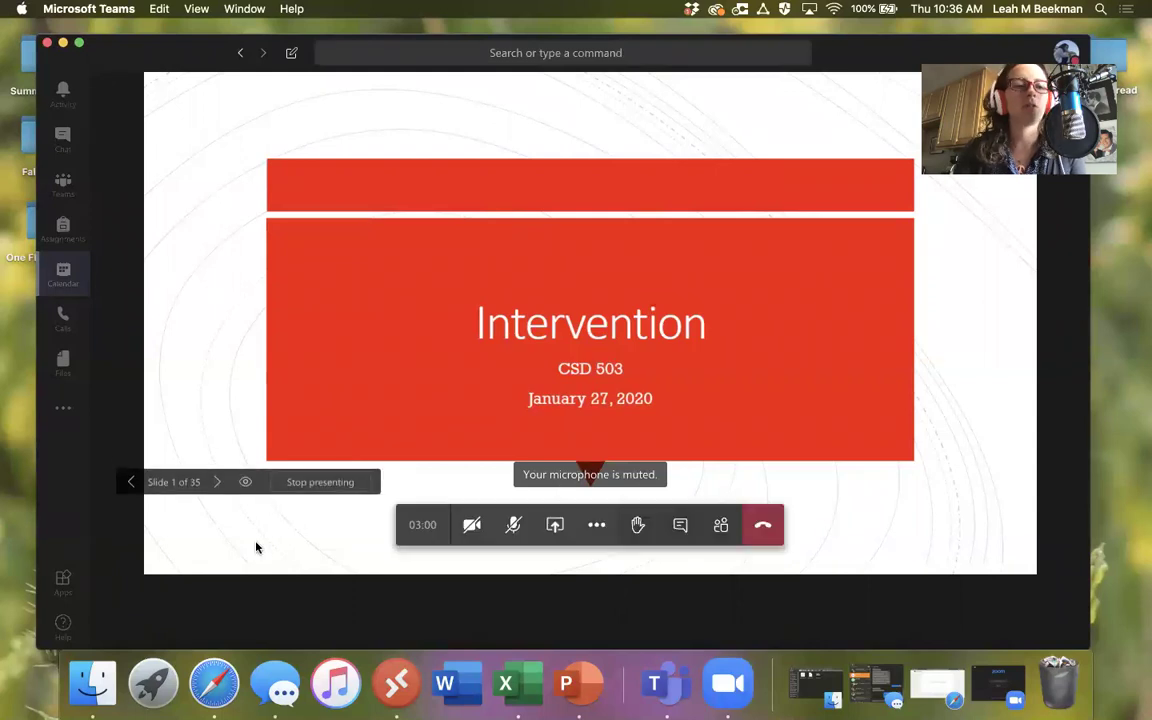
pyautogui.click(311, 484)
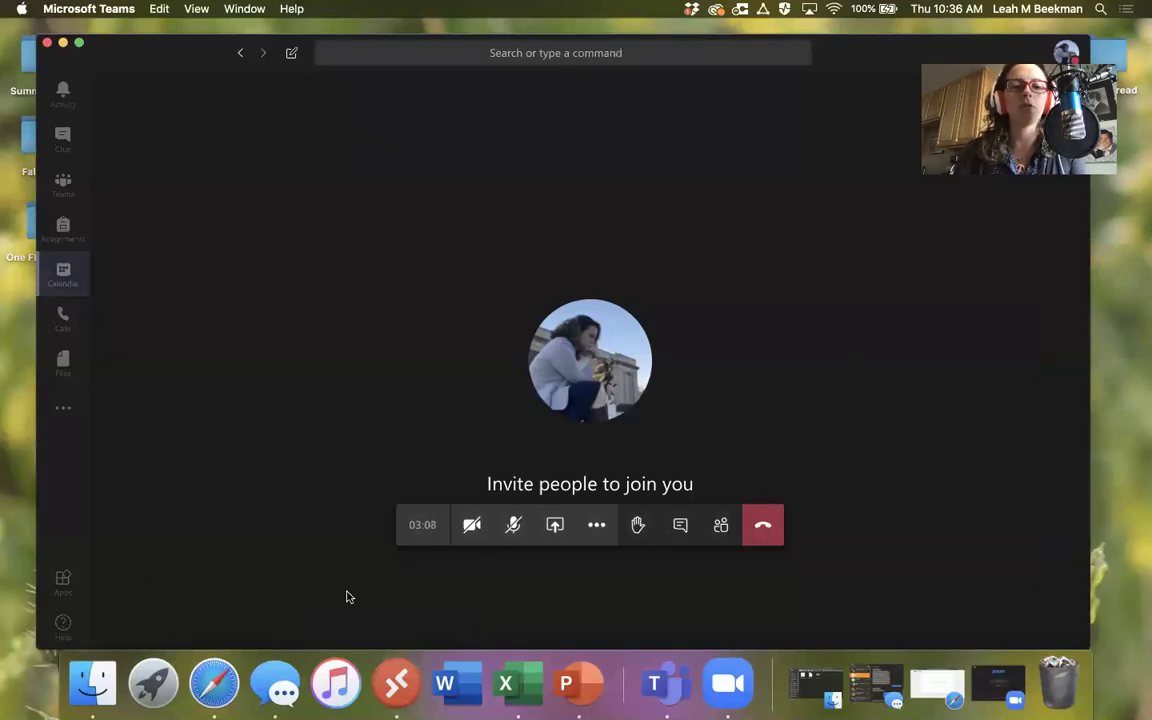
# - Look through the meeting's sharing options, close them, and open the recent Example presentation in PowerPoint
pyautogui.click(555, 524)
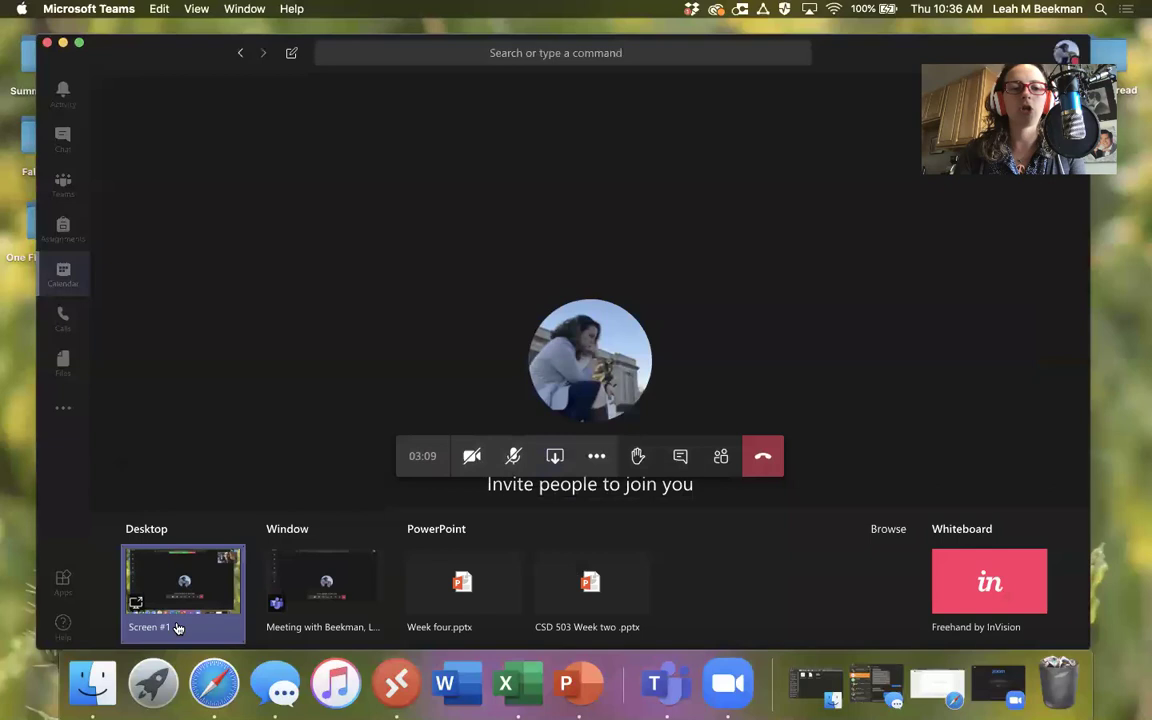
pyautogui.click(555, 456)
pyautogui.click(587, 697)
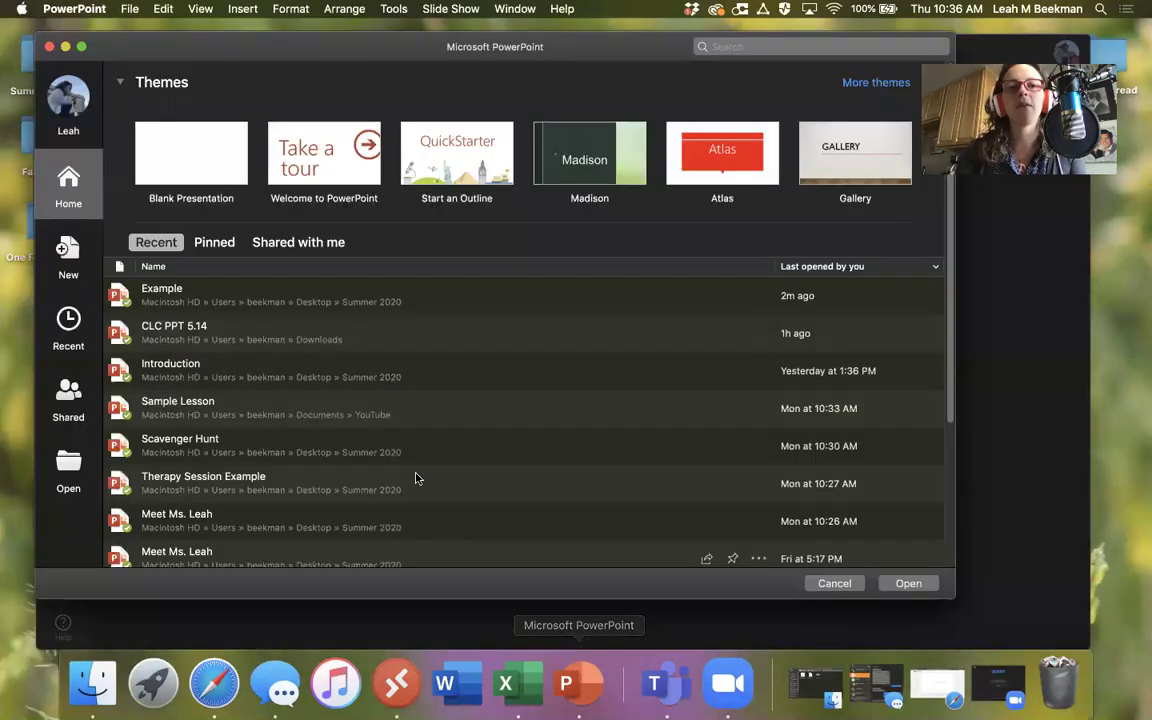
pyautogui.click(162, 293)
pyautogui.doubleClick(162, 293)
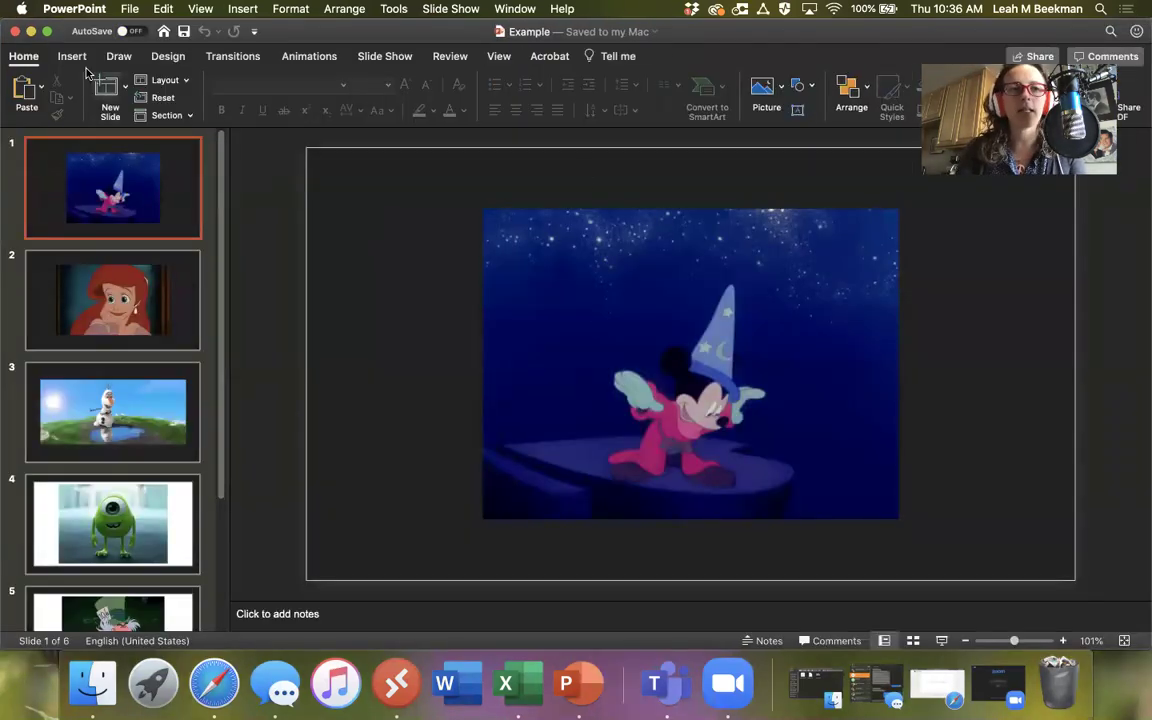
# - Minimise the Example presentation and check the Teams meeting's sharing options for its window
pyautogui.click(30, 32)
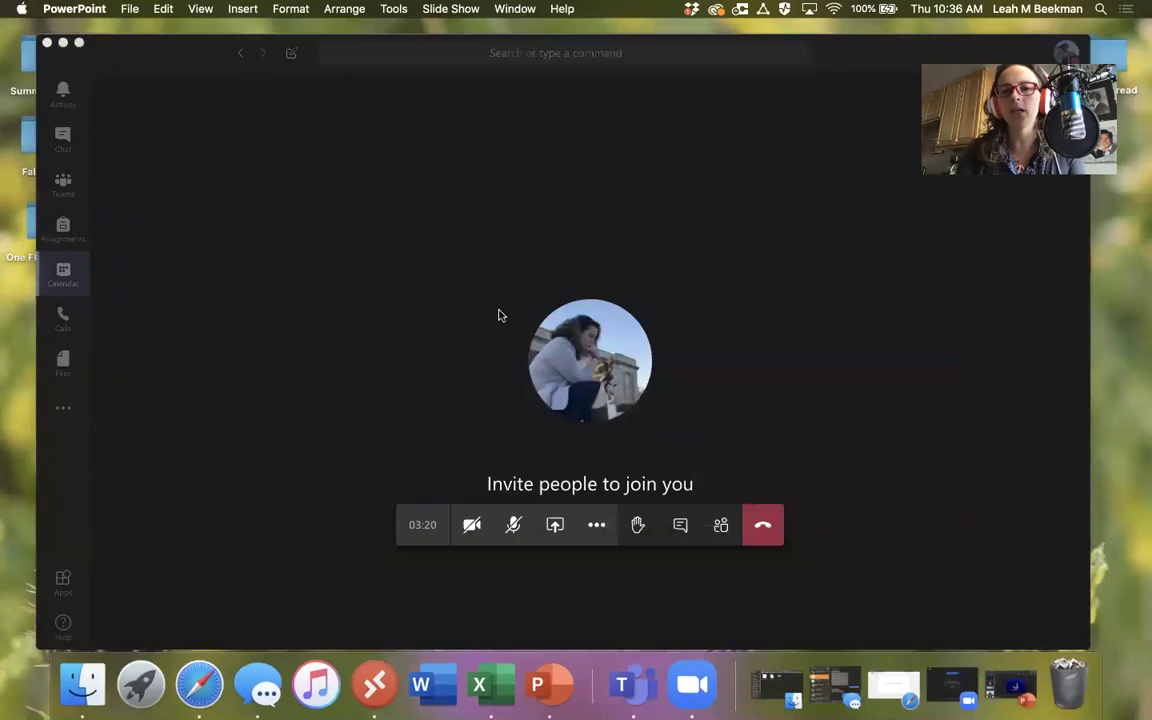
pyautogui.click(550, 533)
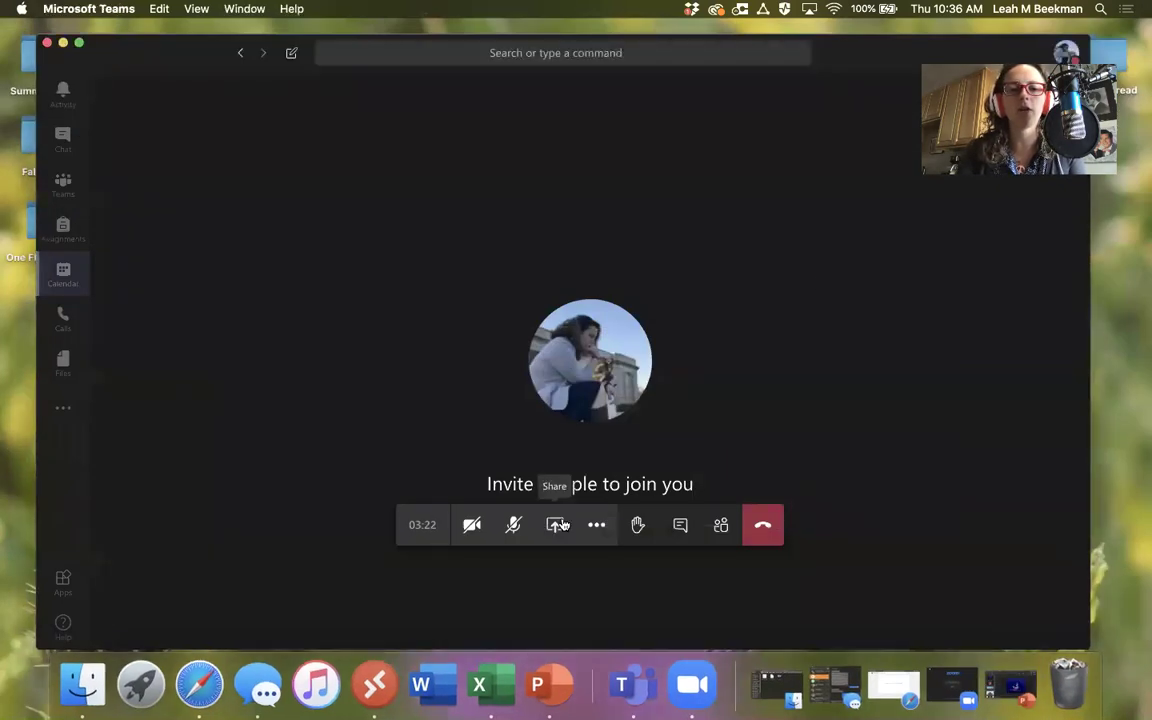
pyautogui.click(552, 534)
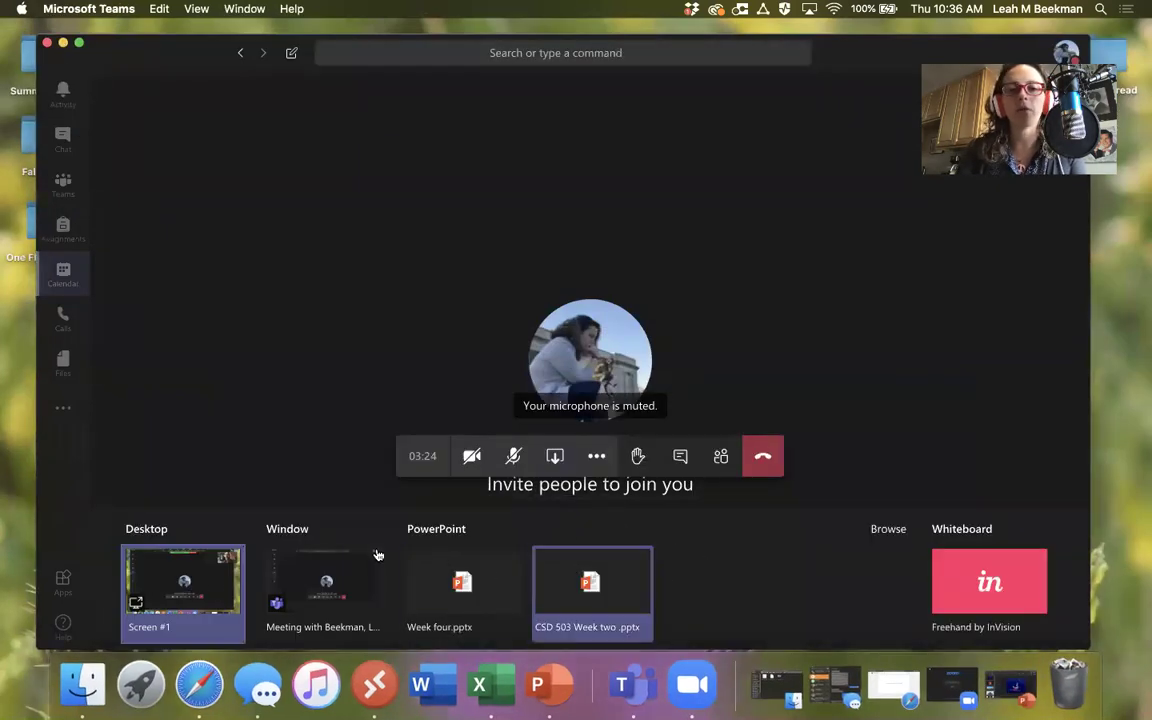
pyautogui.click(551, 469)
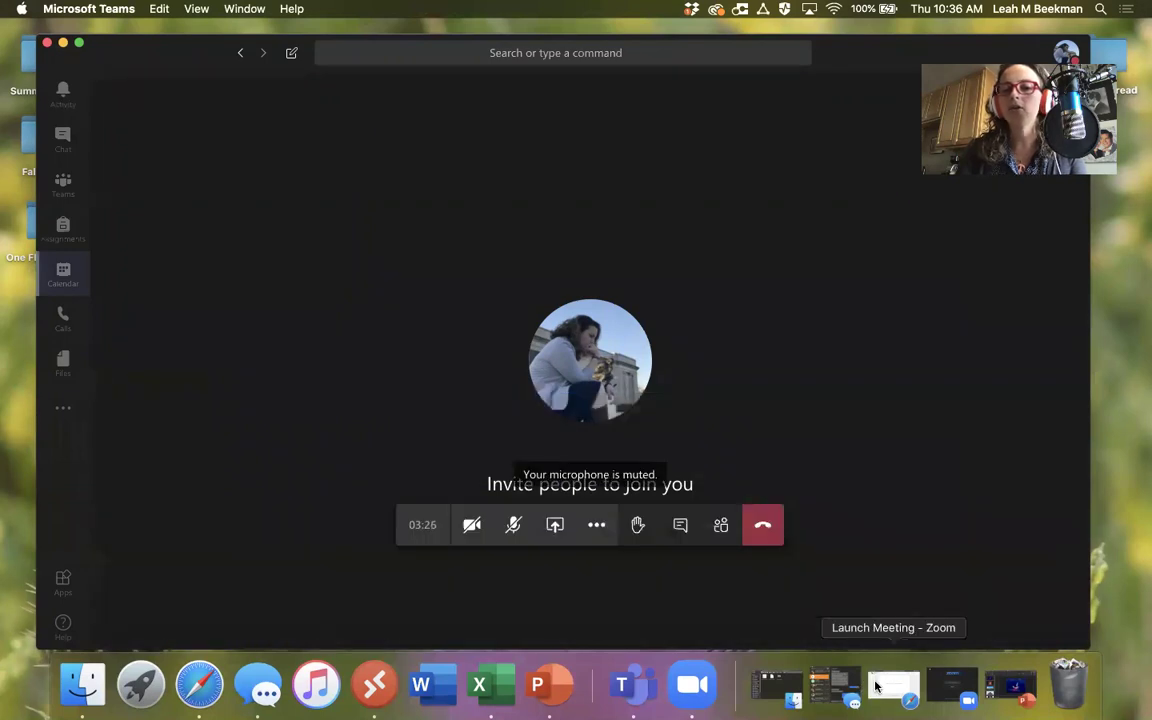
# - Restore the Example presentation window and share it in the Teams meeting
pyautogui.click(1010, 685)
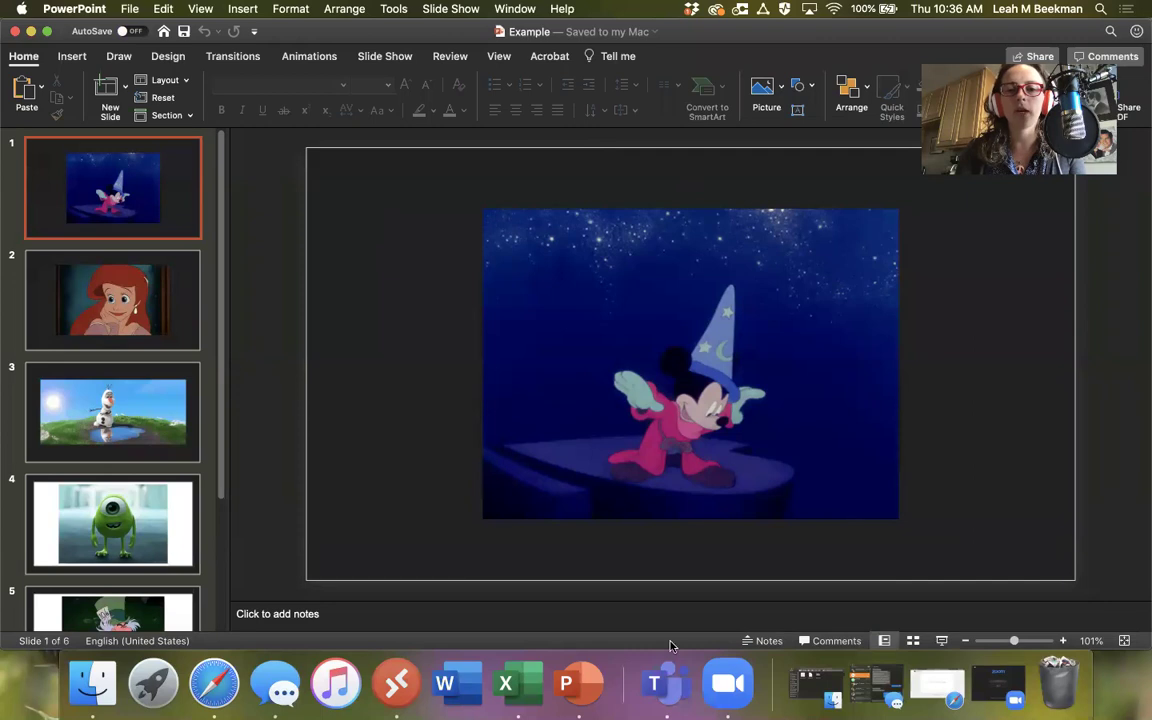
pyautogui.click(665, 687)
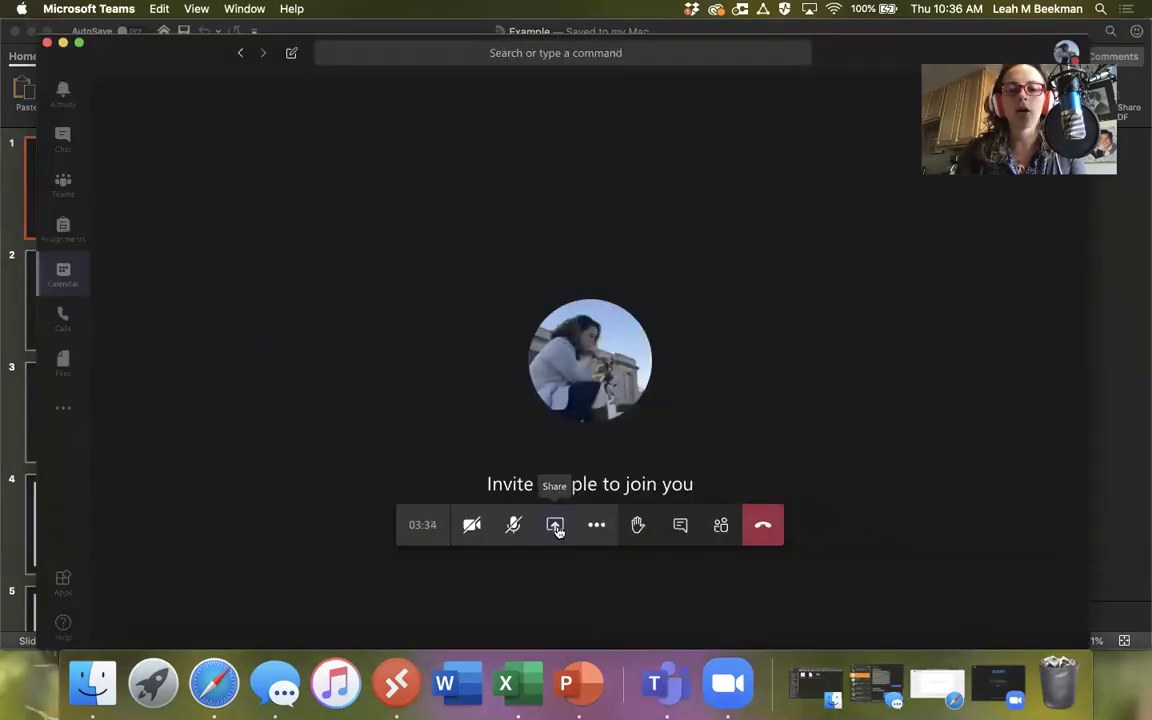
pyautogui.click(556, 527)
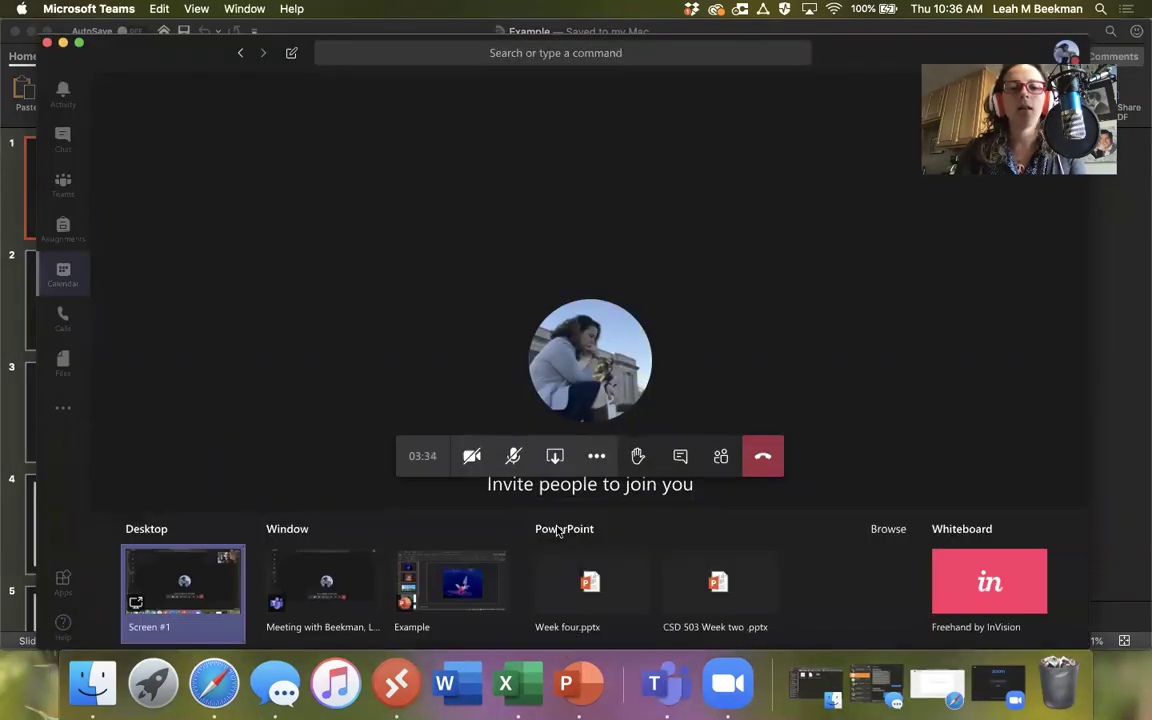
pyautogui.click(460, 587)
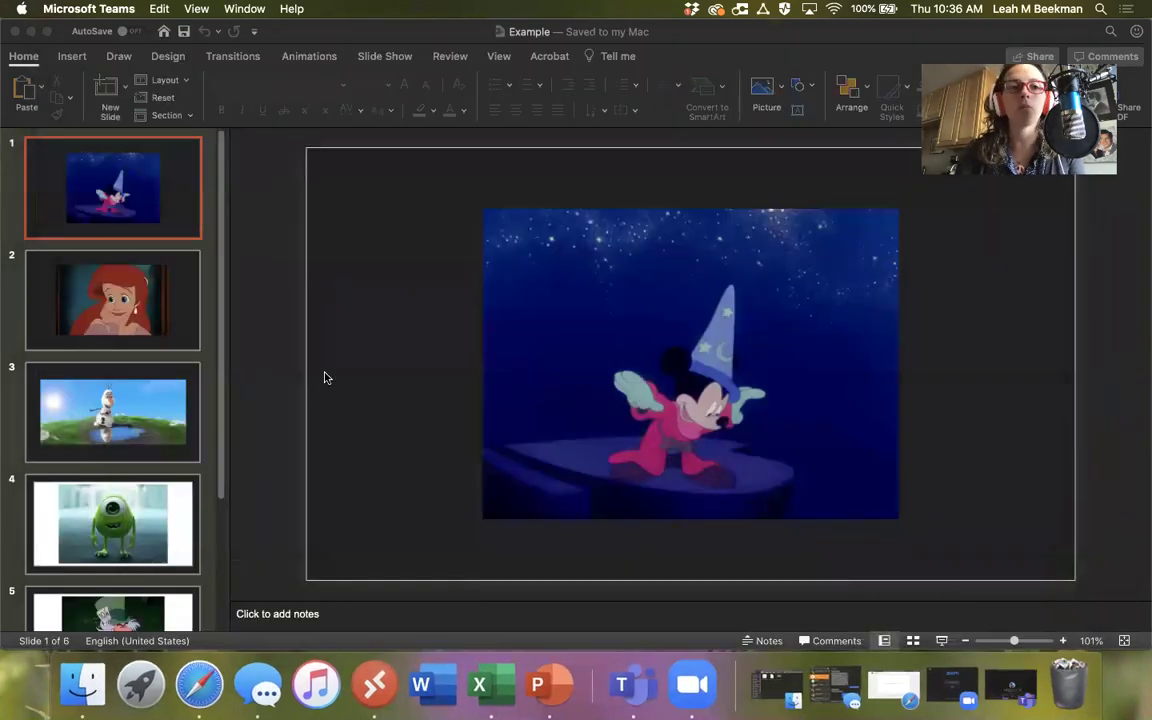
# - Play the Example slide show in PowerPoint from the start and advance through all slides to the end
pyautogui.click(270, 36)
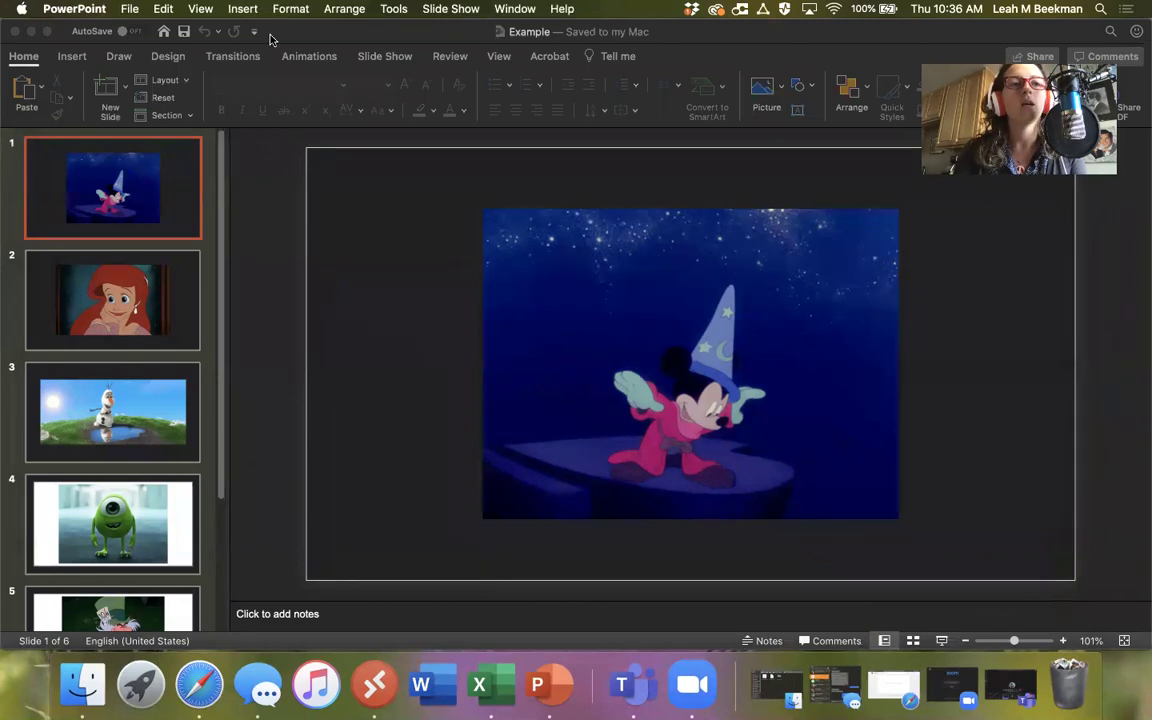
pyautogui.click(385, 56)
pyautogui.click(27, 90)
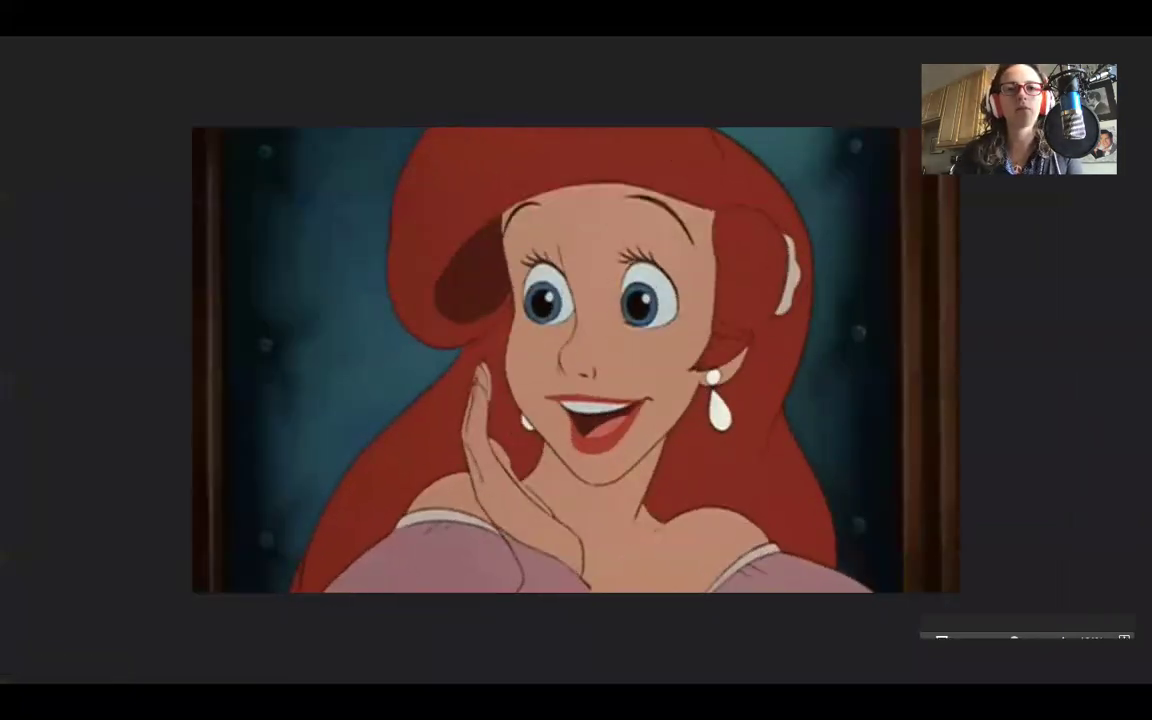
pyautogui.press('Right')
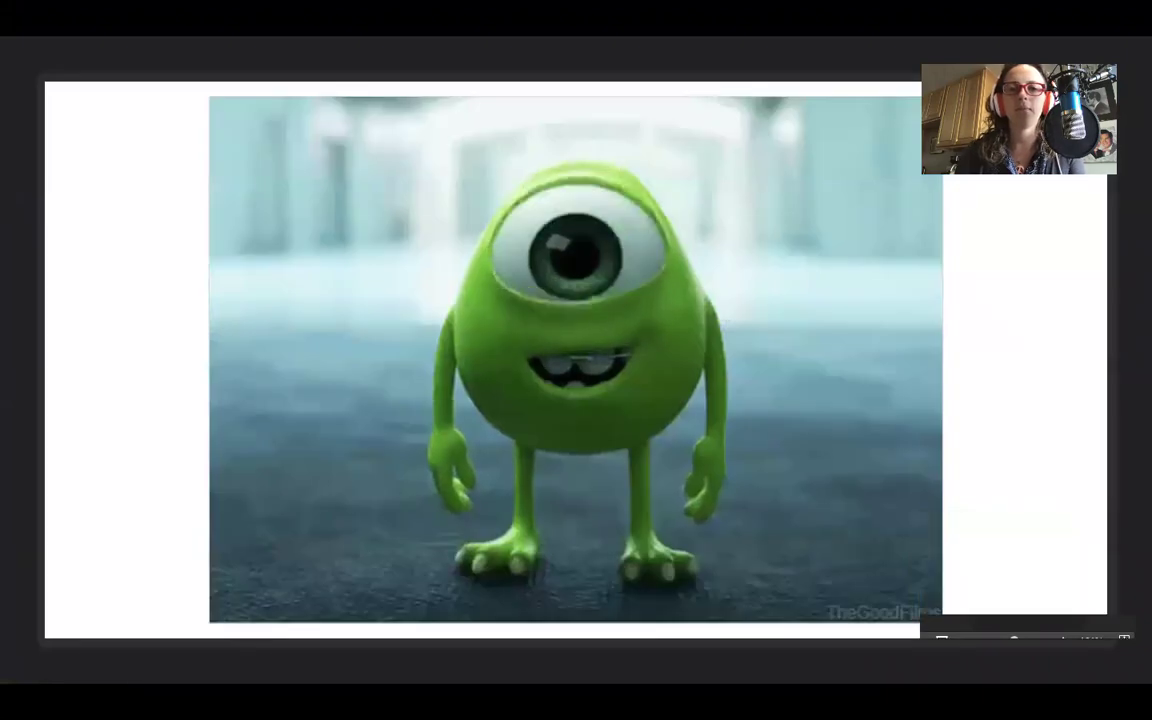
pyautogui.press('Right')
pyautogui.press('Right')
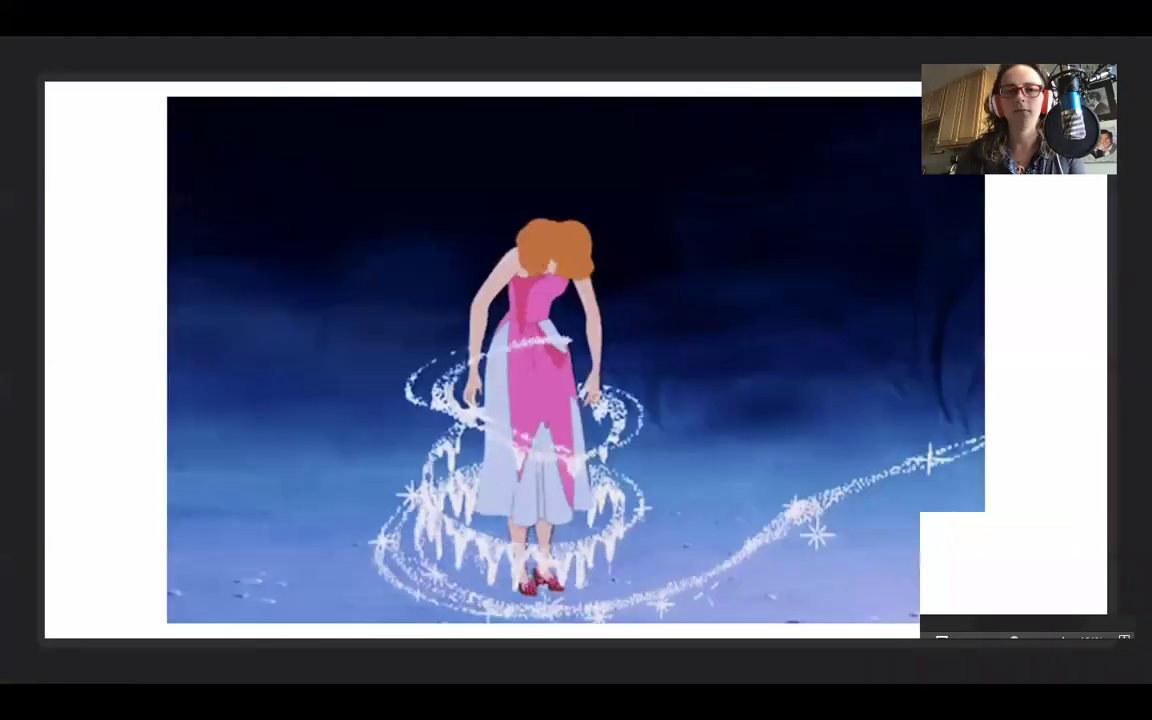
pyautogui.press('Right')
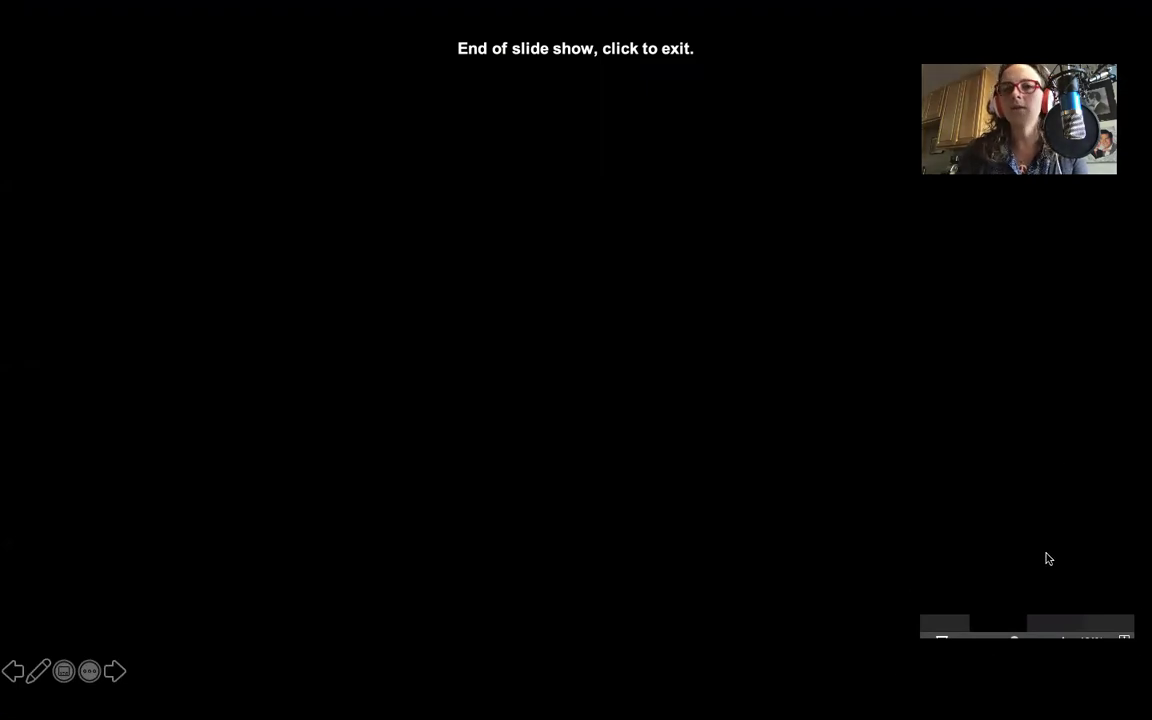
# - Go back to the last slide with Cinderella, advance past it, and exit the slide show
pyautogui.press('Left')
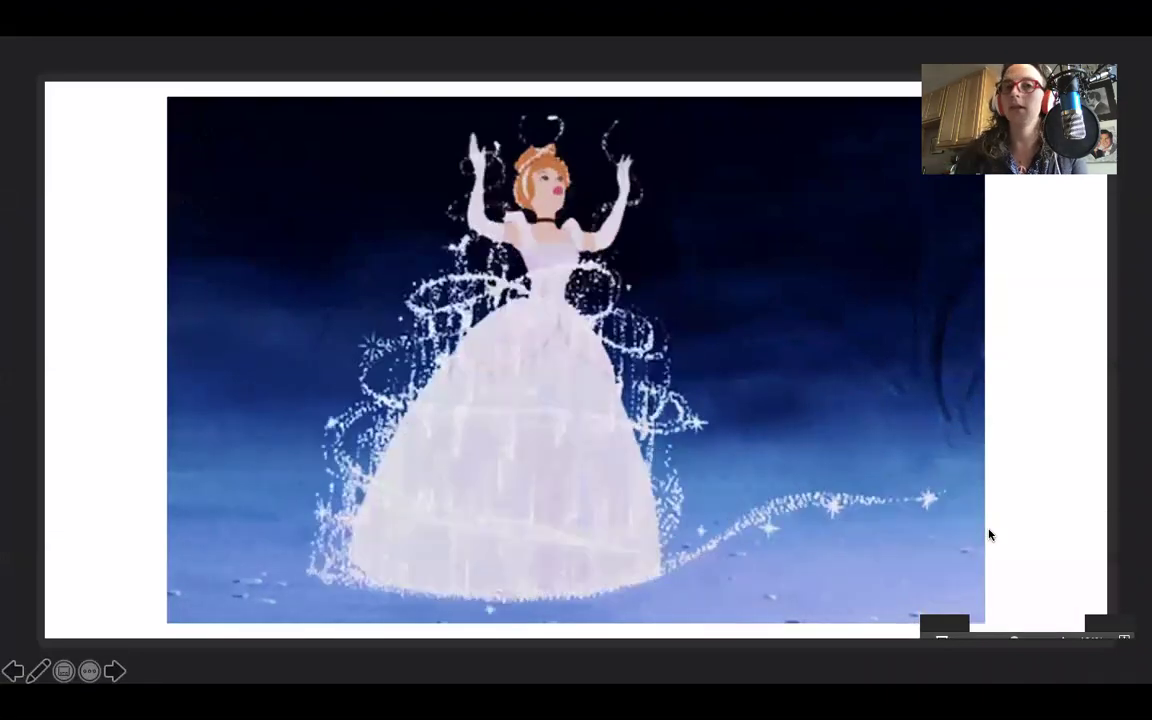
pyautogui.click(989, 543)
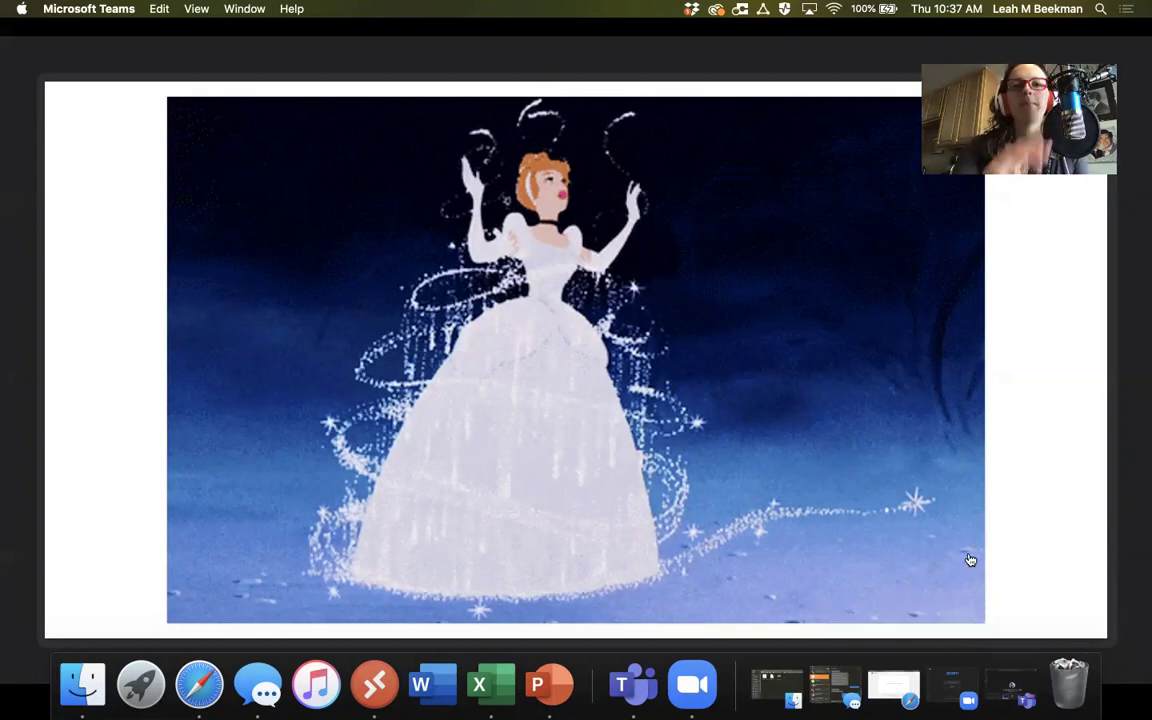
pyautogui.click(836, 426)
pyautogui.click(340, 178)
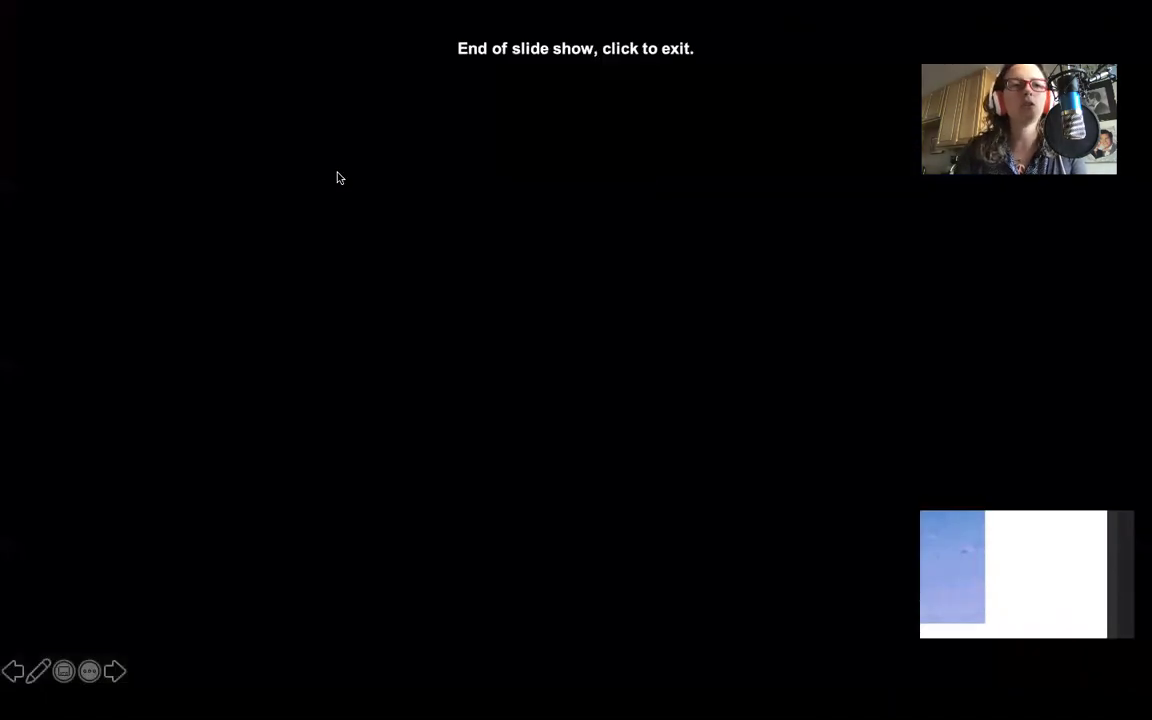
pyautogui.click(918, 548)
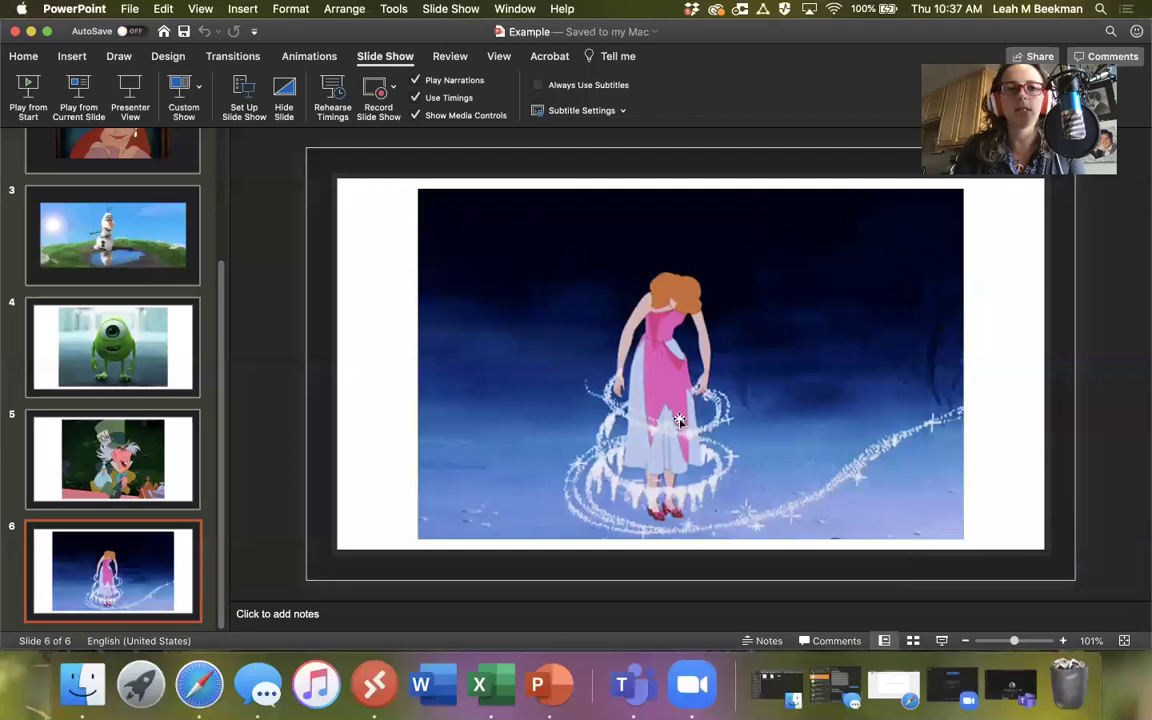
# - Close the Example presentation, switch to Teams and stop sharing its window in the meeting
pyautogui.click(28, 33)
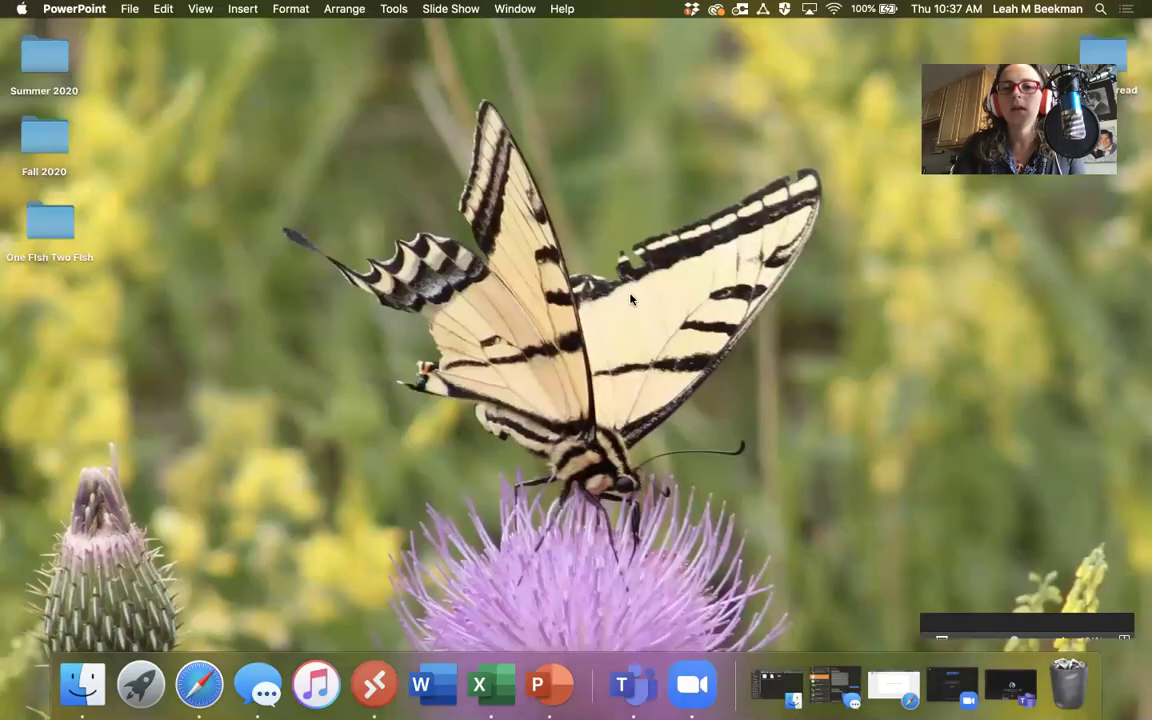
pyautogui.click(630, 685)
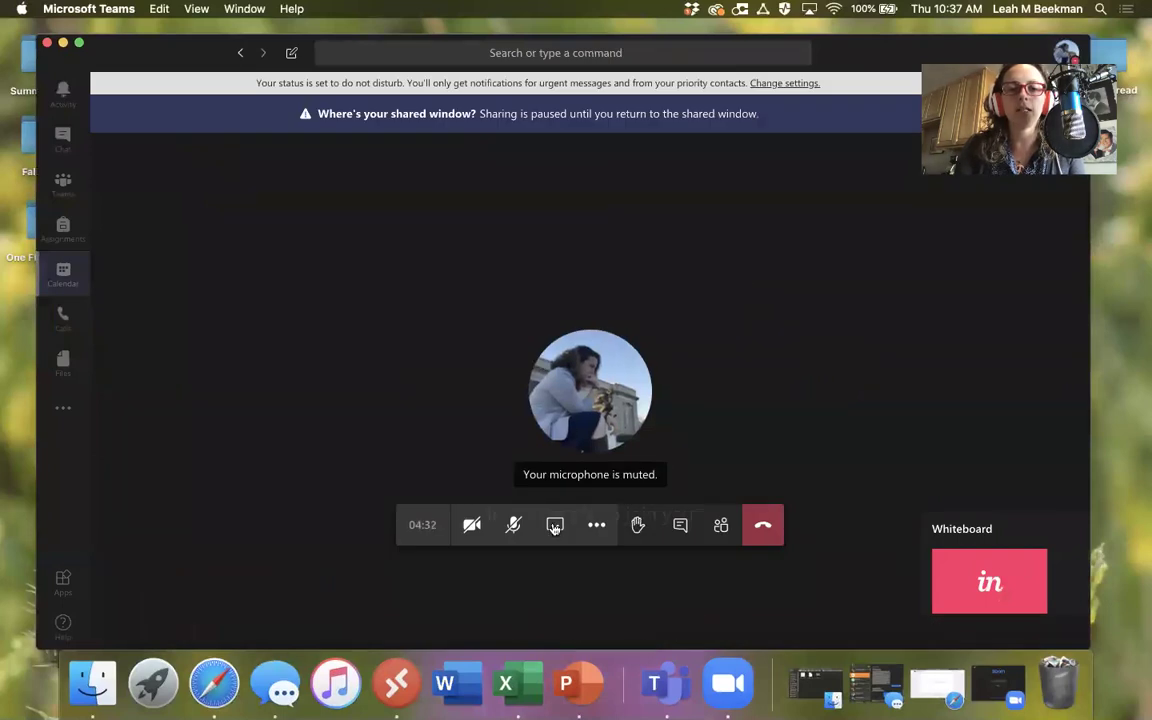
pyautogui.click(551, 529)
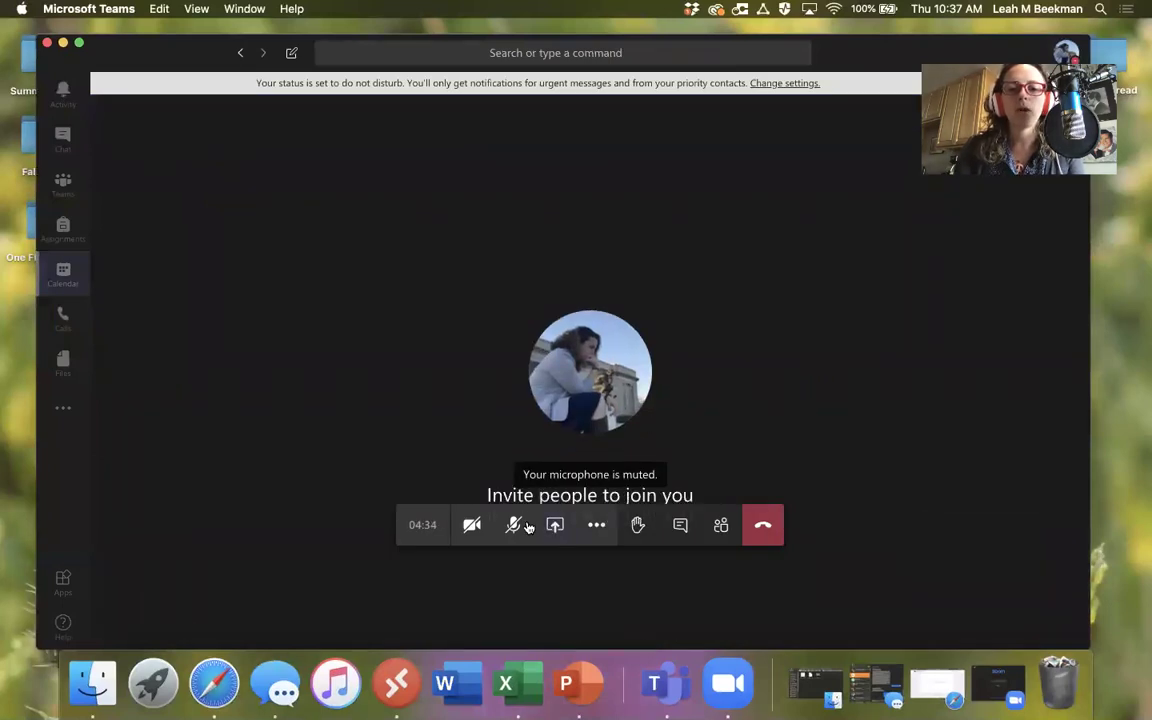
# - Check the meeting's sharing options with the presentation closed, and reopen the recent Example file in PowerPoint
pyautogui.click(553, 527)
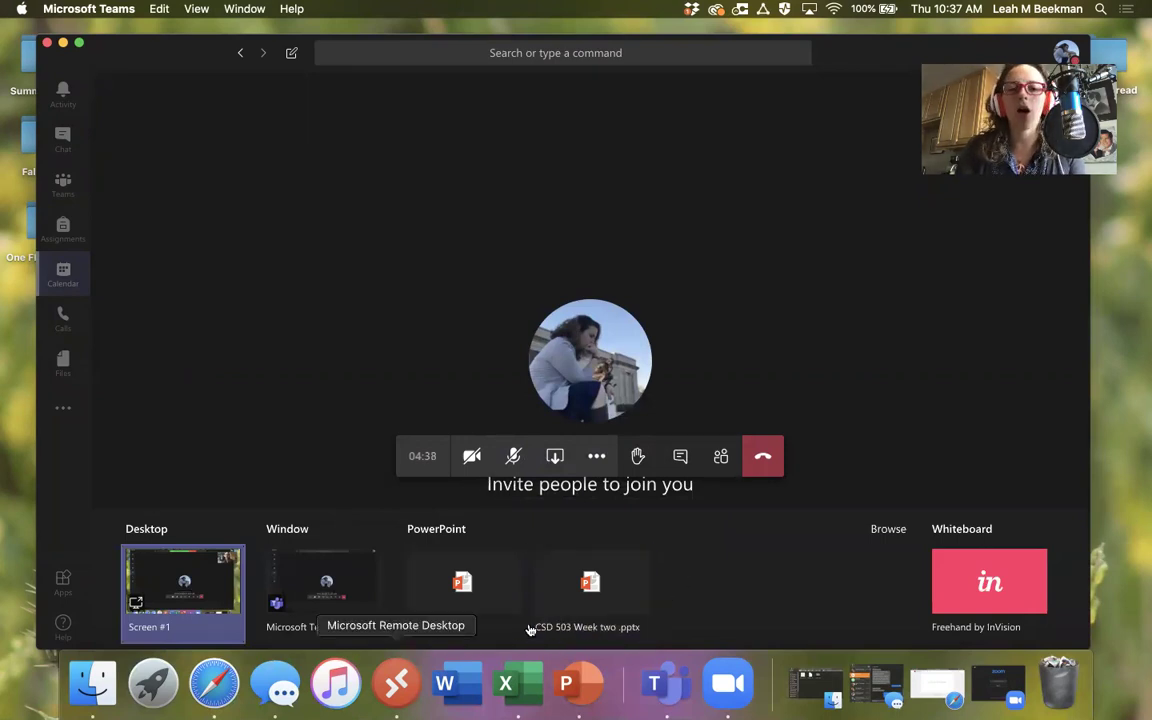
pyautogui.click(554, 457)
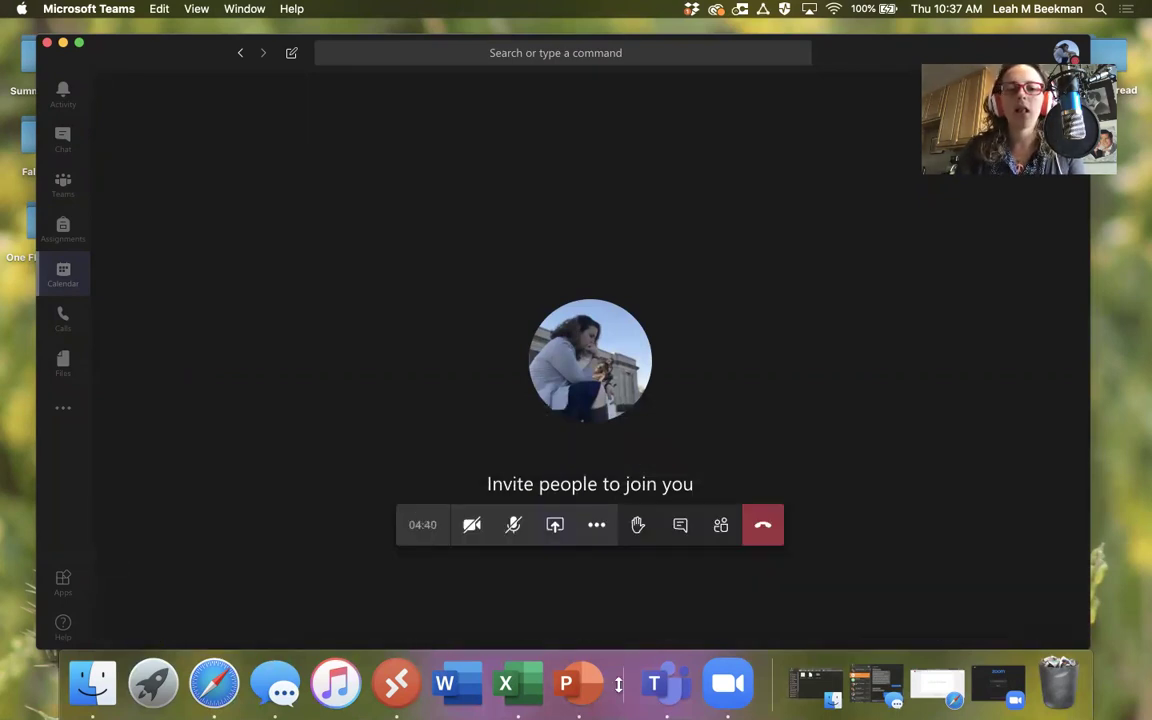
pyautogui.click(566, 683)
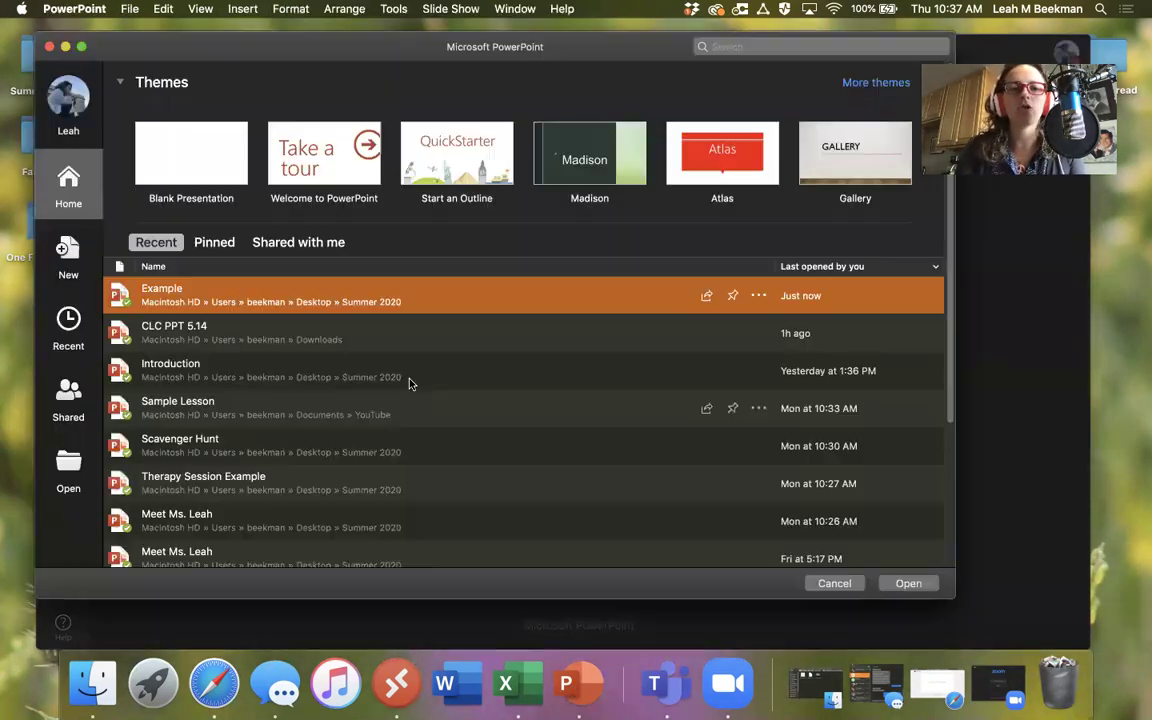
pyautogui.doubleClick(219, 297)
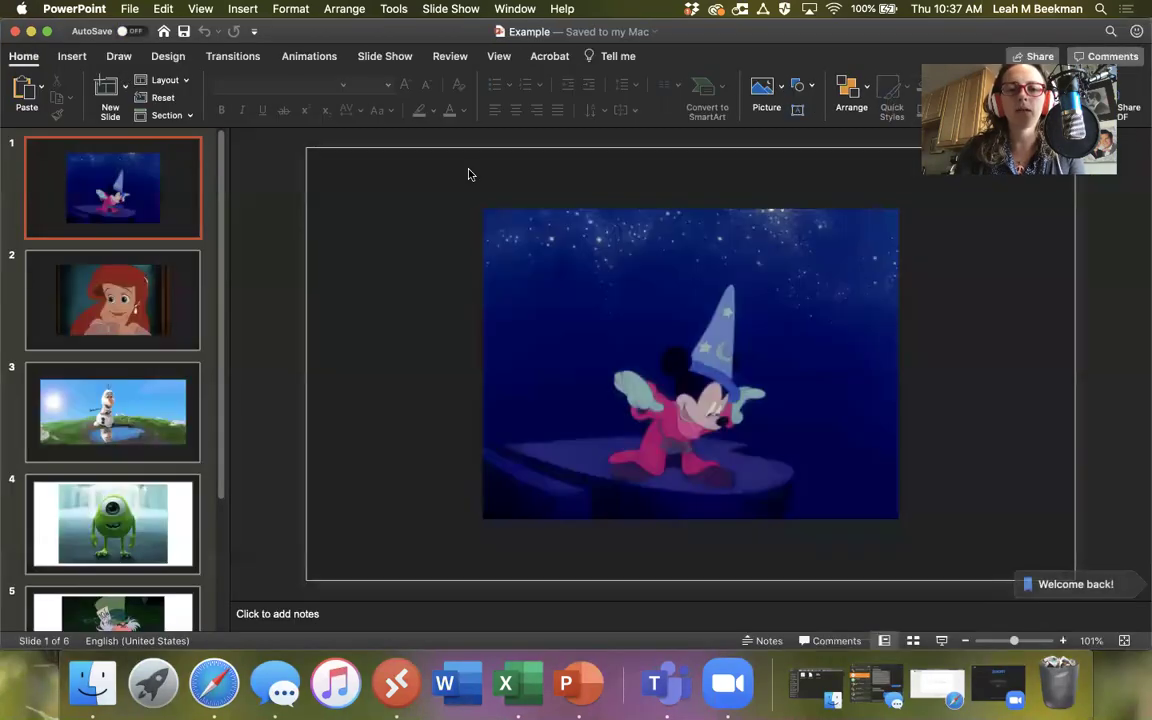
# - Switch to the Teams meeting and check its sharing options for the reopened Example window
pyautogui.click(664, 690)
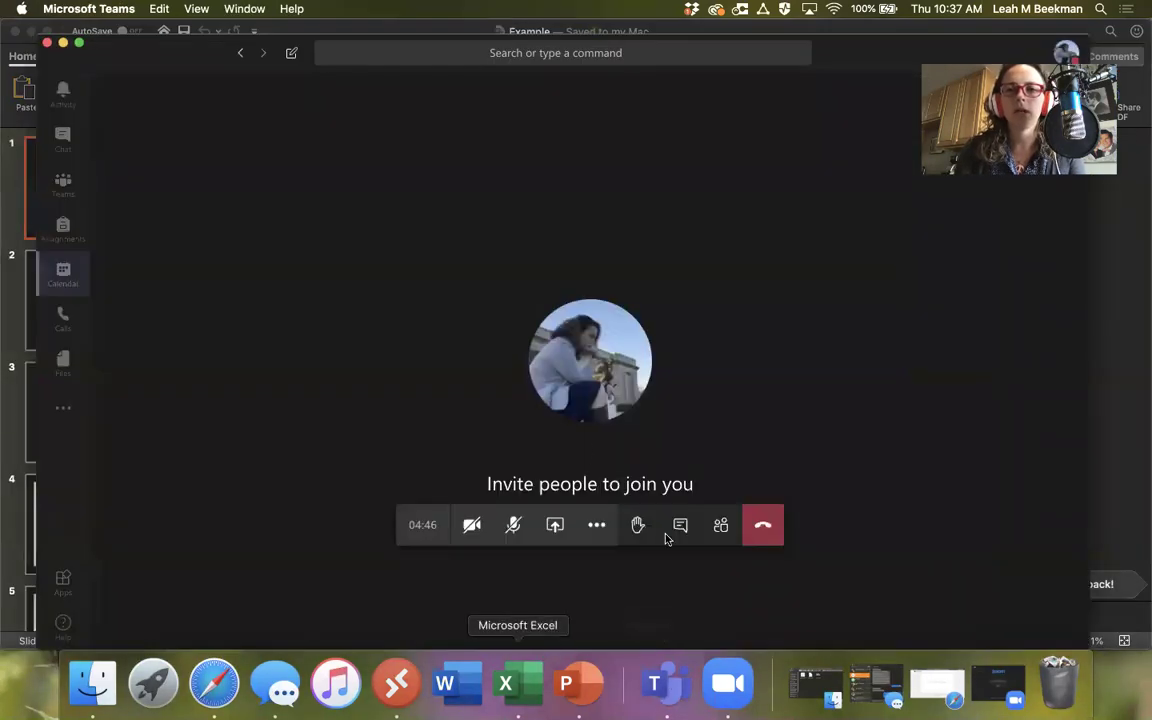
pyautogui.click(556, 525)
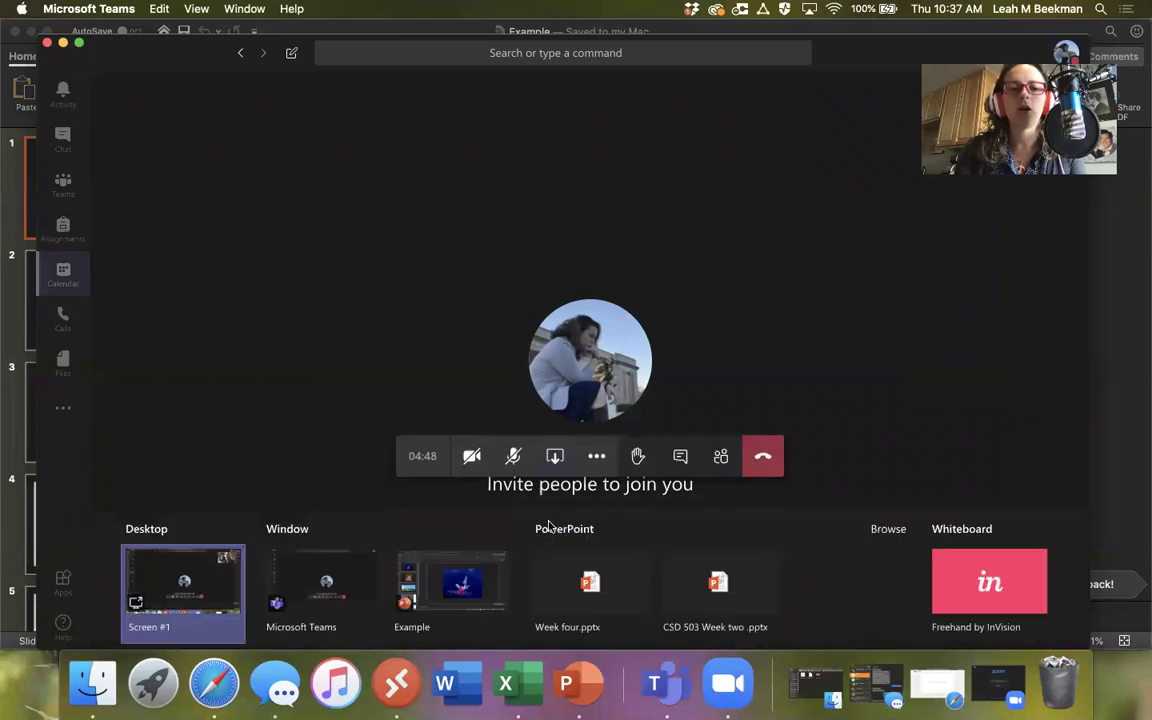
pyautogui.click(555, 455)
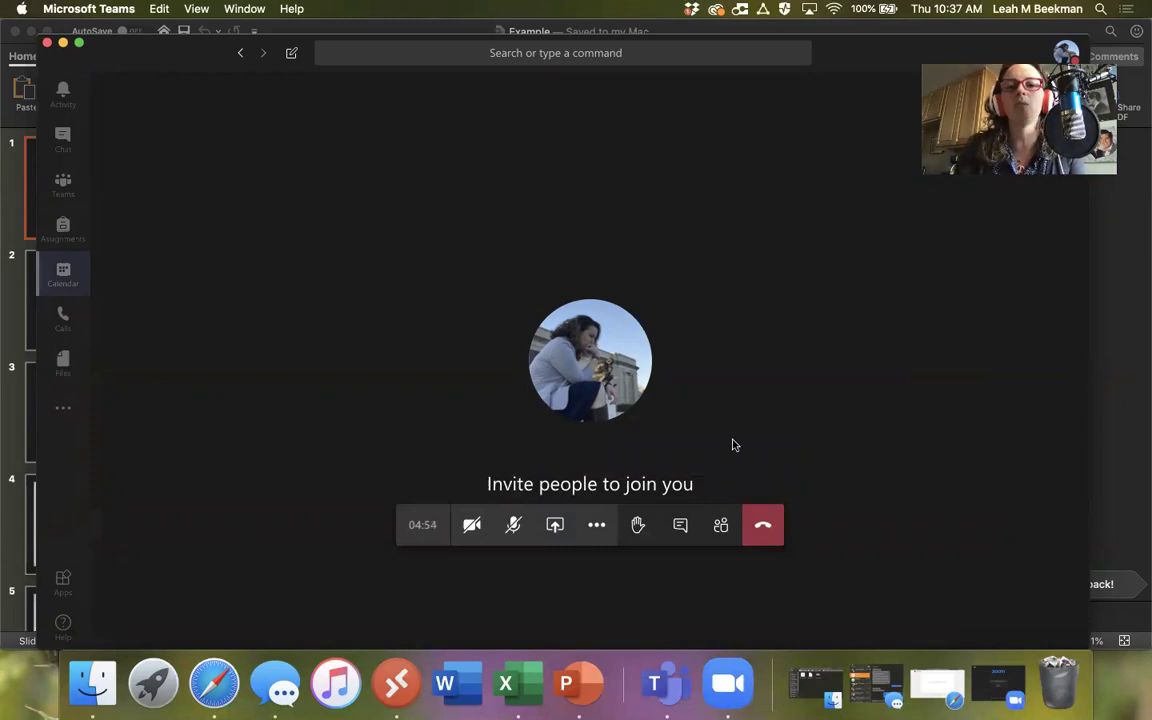
# - Leave the Teams meeting and close the Teams window and the Example presentation
pyautogui.click(766, 520)
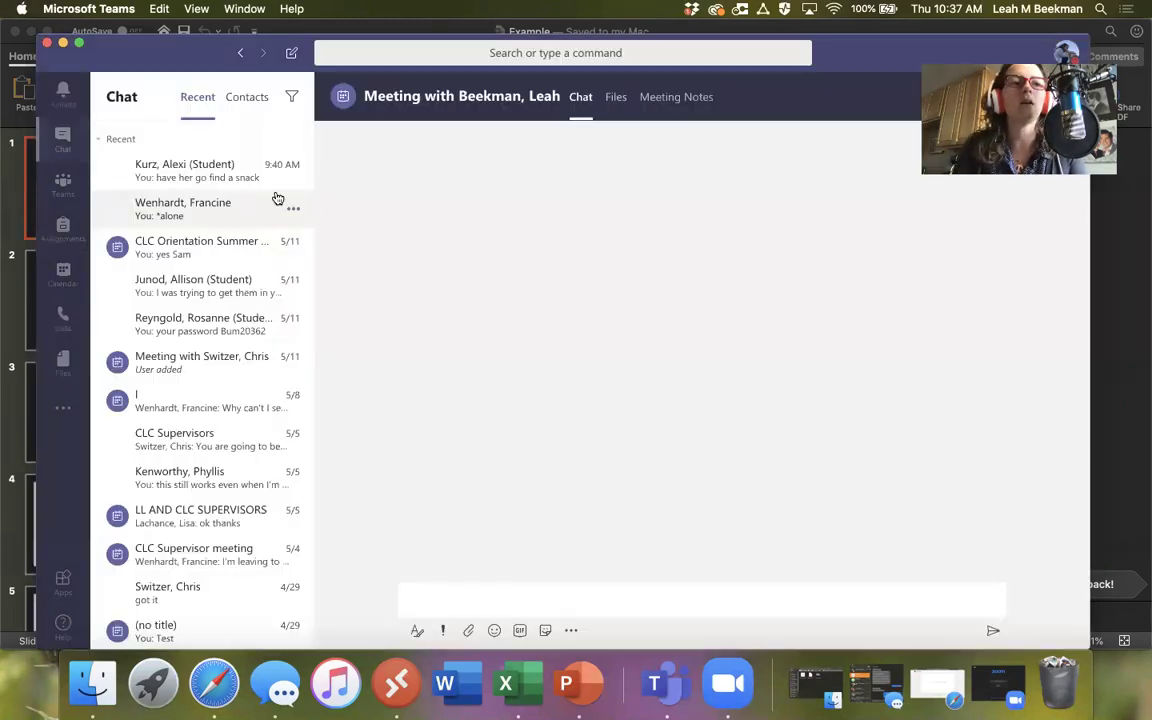
pyautogui.click(46, 42)
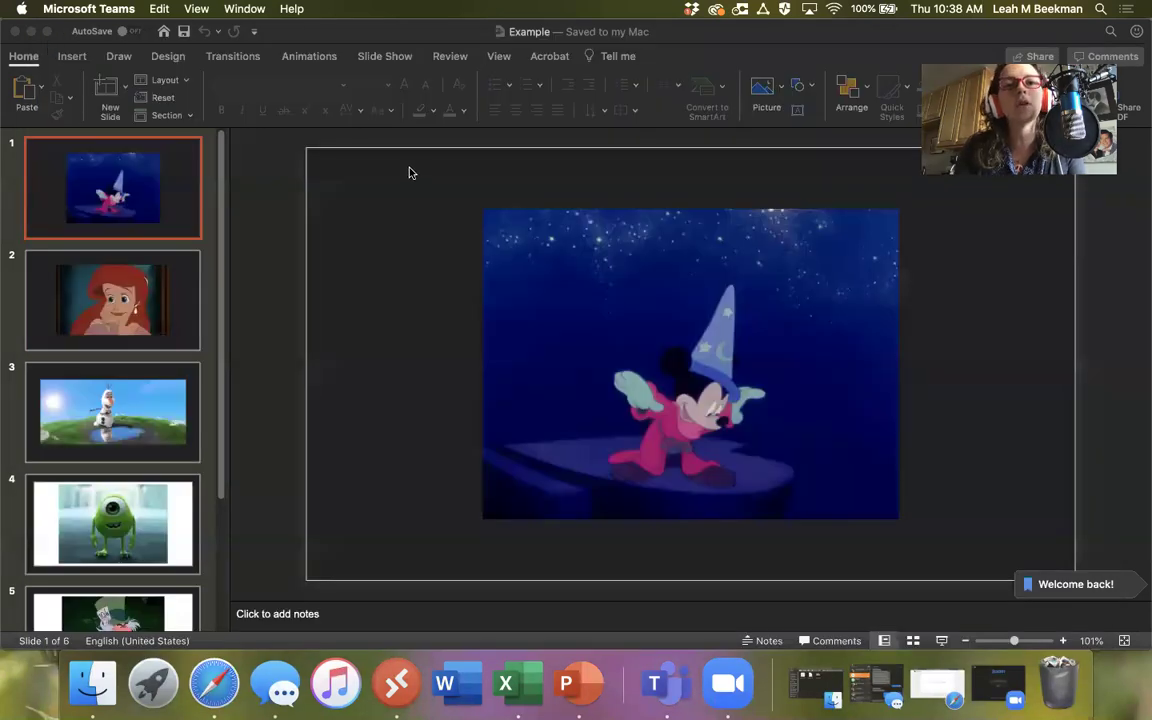
pyautogui.click(16, 34)
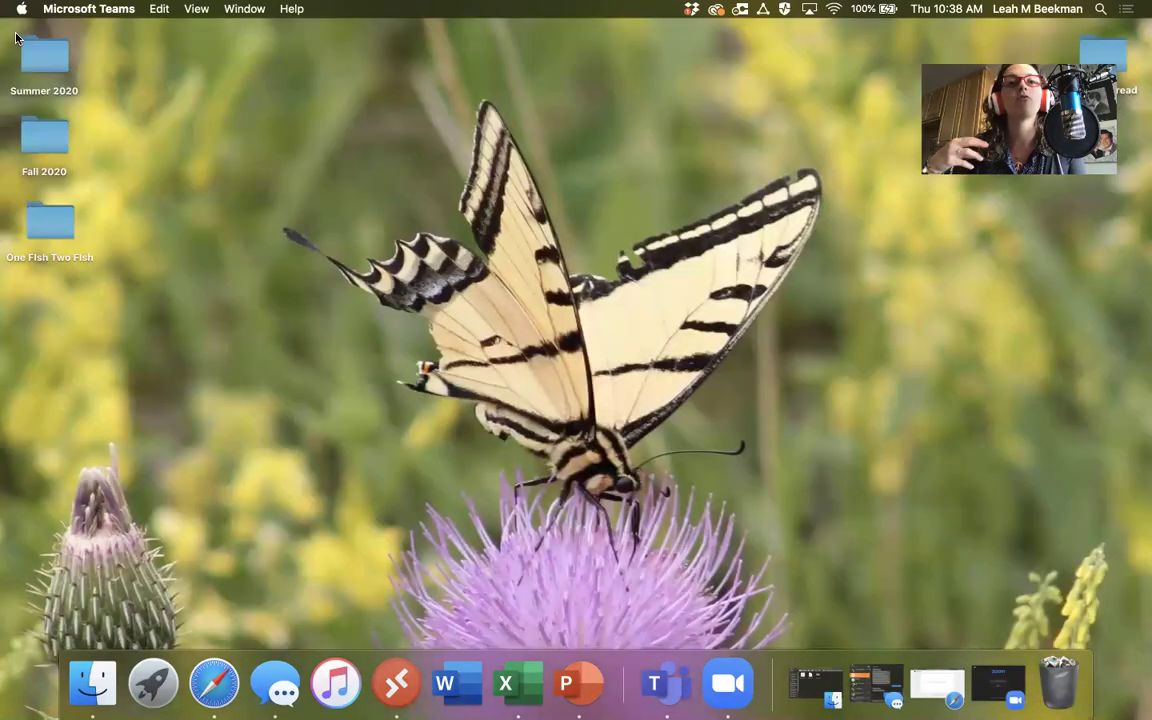